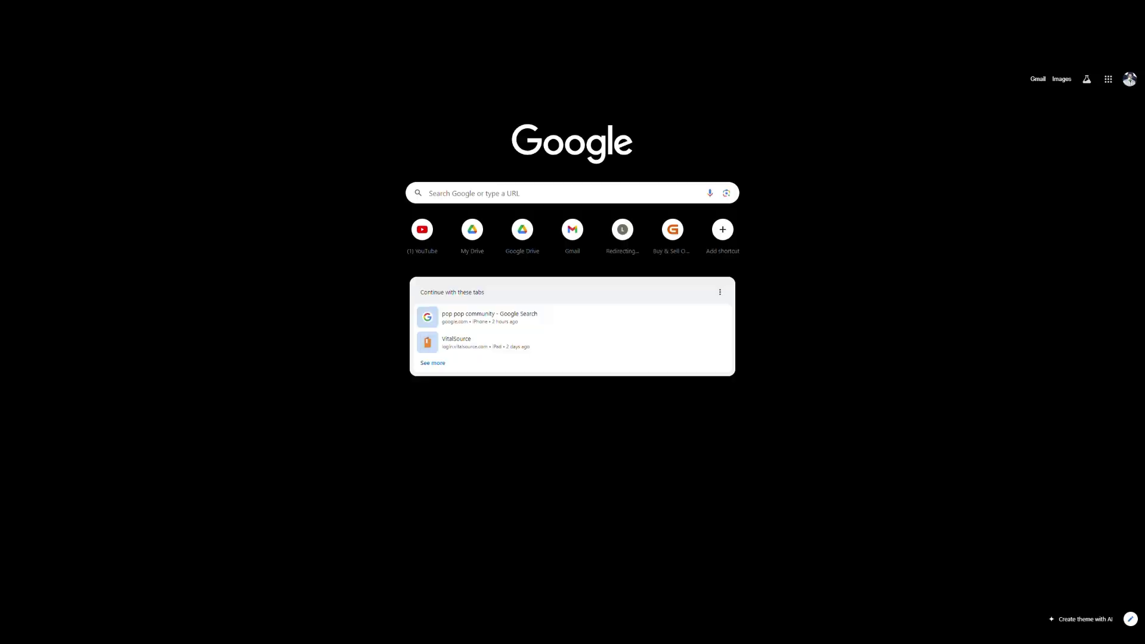
- Search Google for "what is my ip" and open the What Is My IP Address result from whatismyipaddress.com
left_click(430, 193)
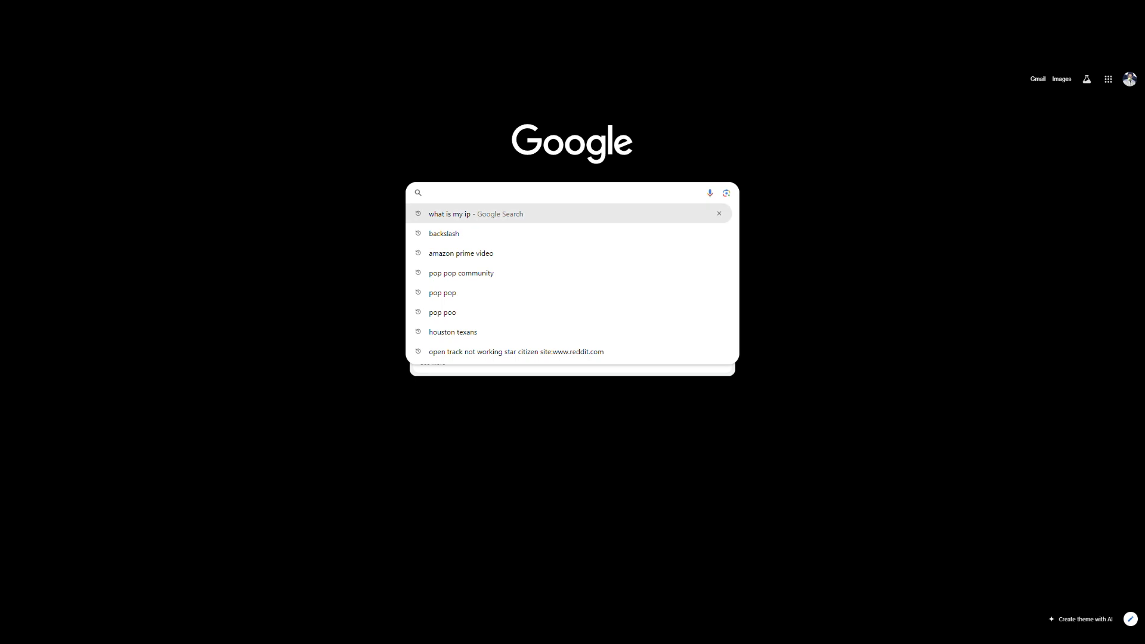
type("what is my ip\\")
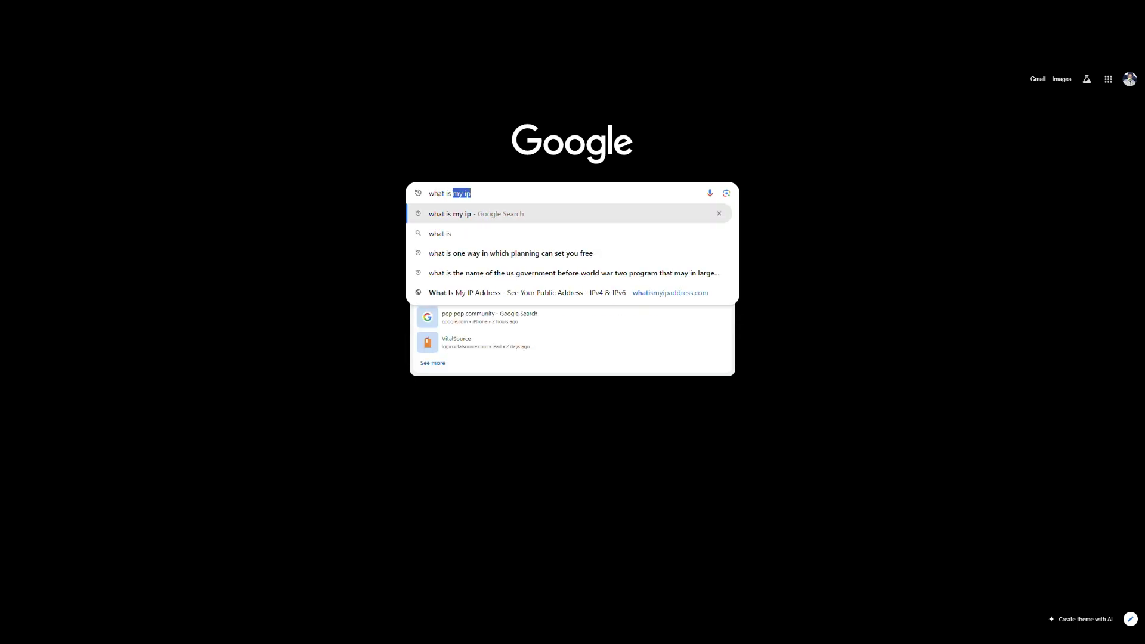
key("Return")
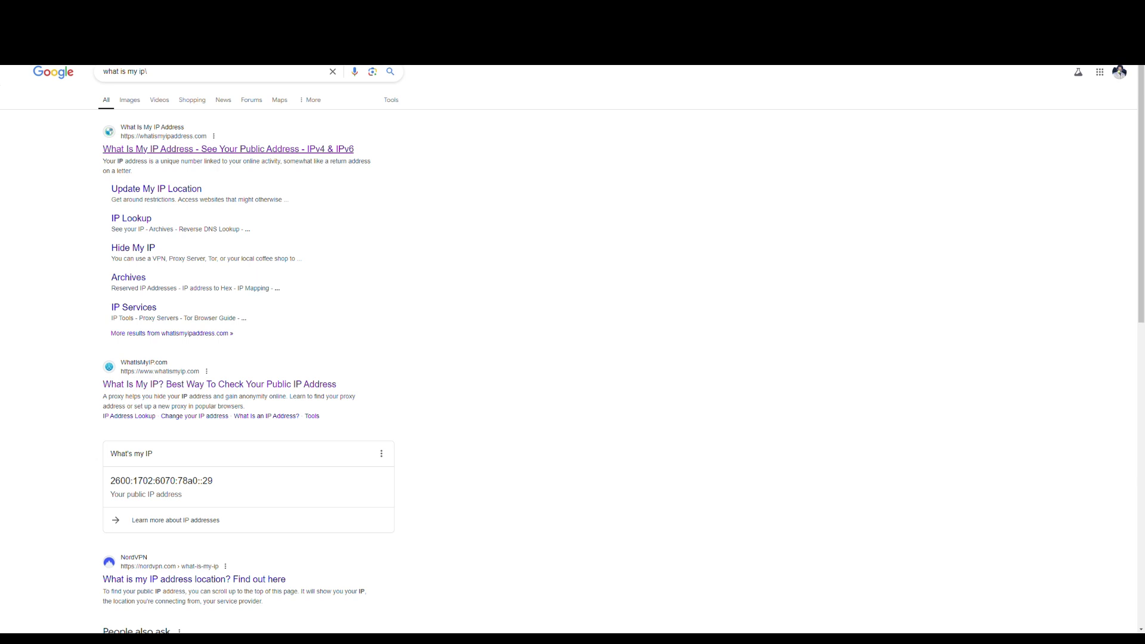
left_click(228, 148)
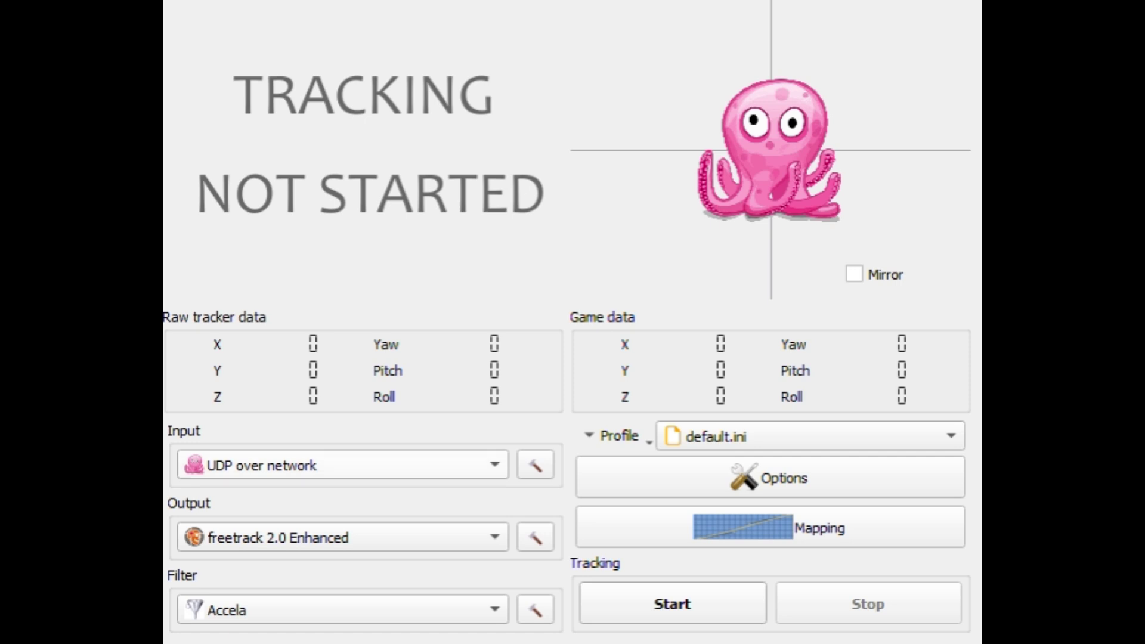
- Use UDP over network as the input and freetrack 2.0 Enhanced as the output, and run the head tracking as a test
left_click(342, 465)
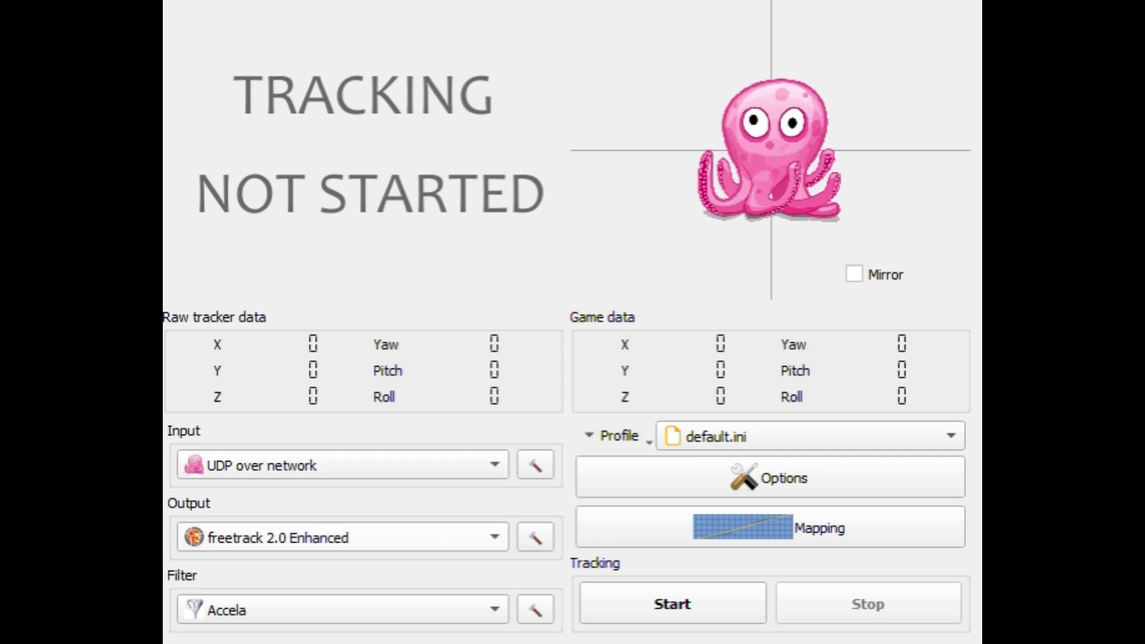
left_click(343, 537)
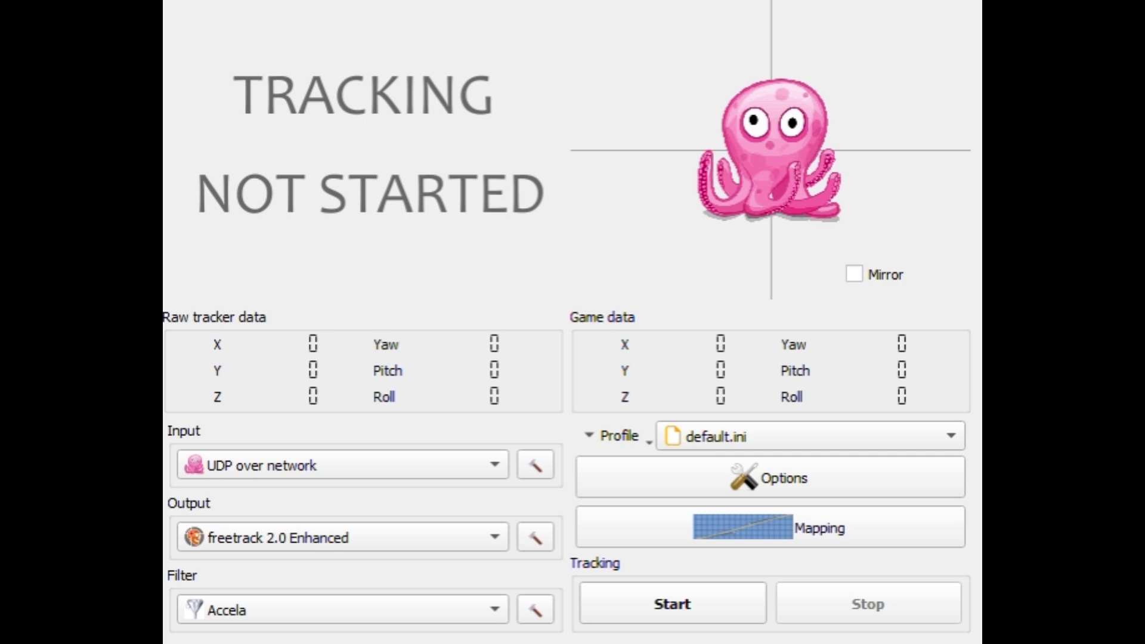
left_click(672, 603)
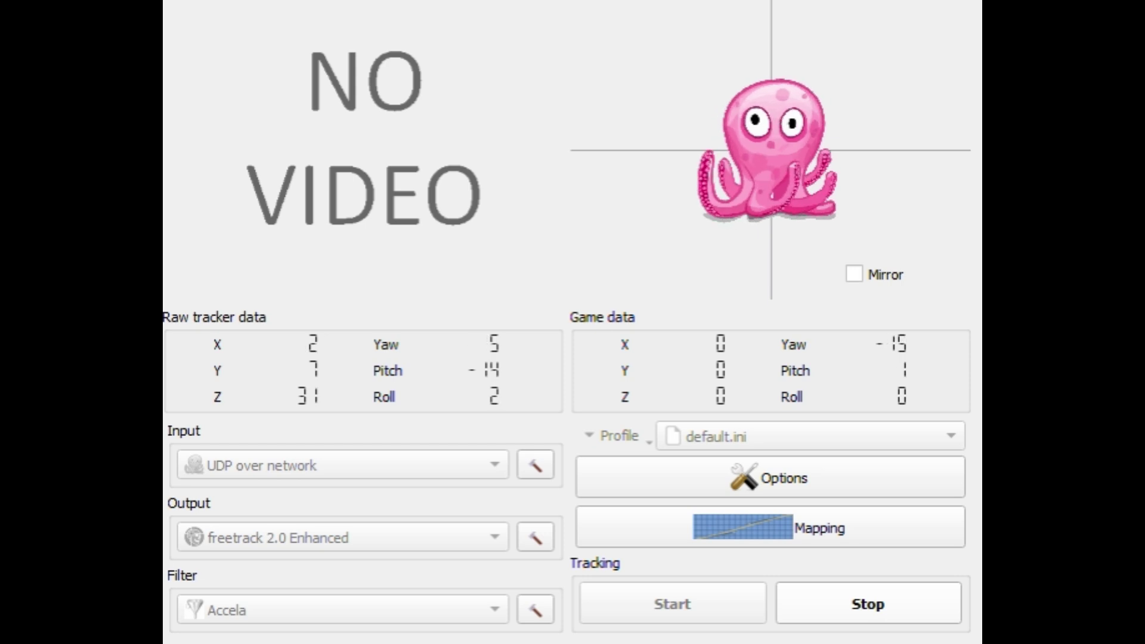
left_click(868, 603)
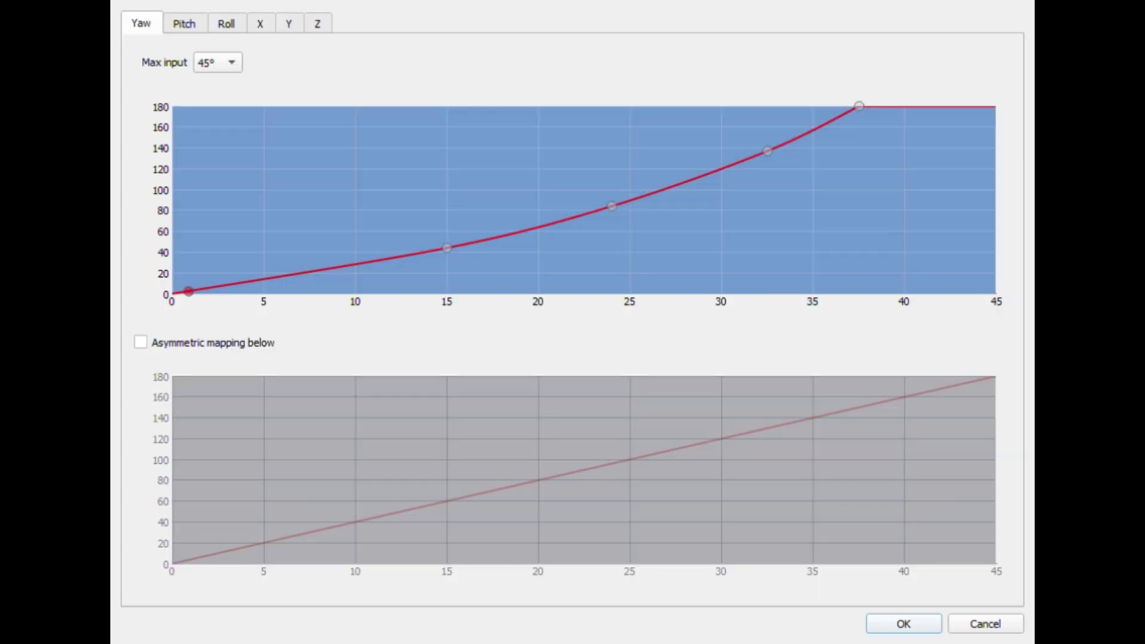
- Examine the mapping curves and maximum input and output values for Yaw, Pitch, Roll, X, Y and Z
left_click_drag(191, 291, 838, 118)
left_click(184, 24)
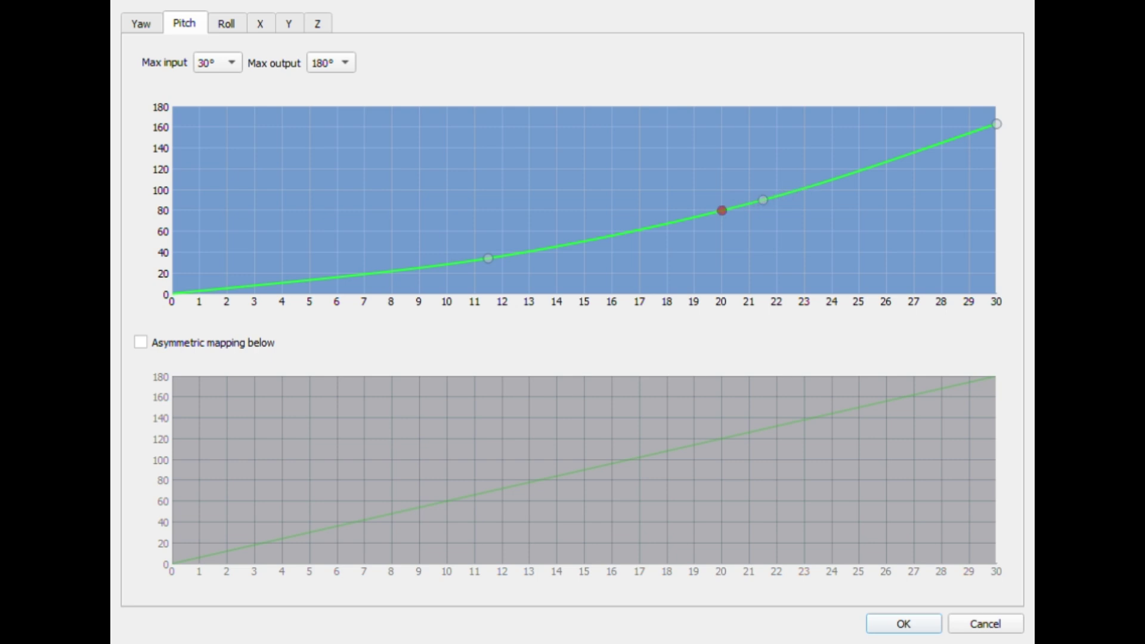
left_click(227, 24)
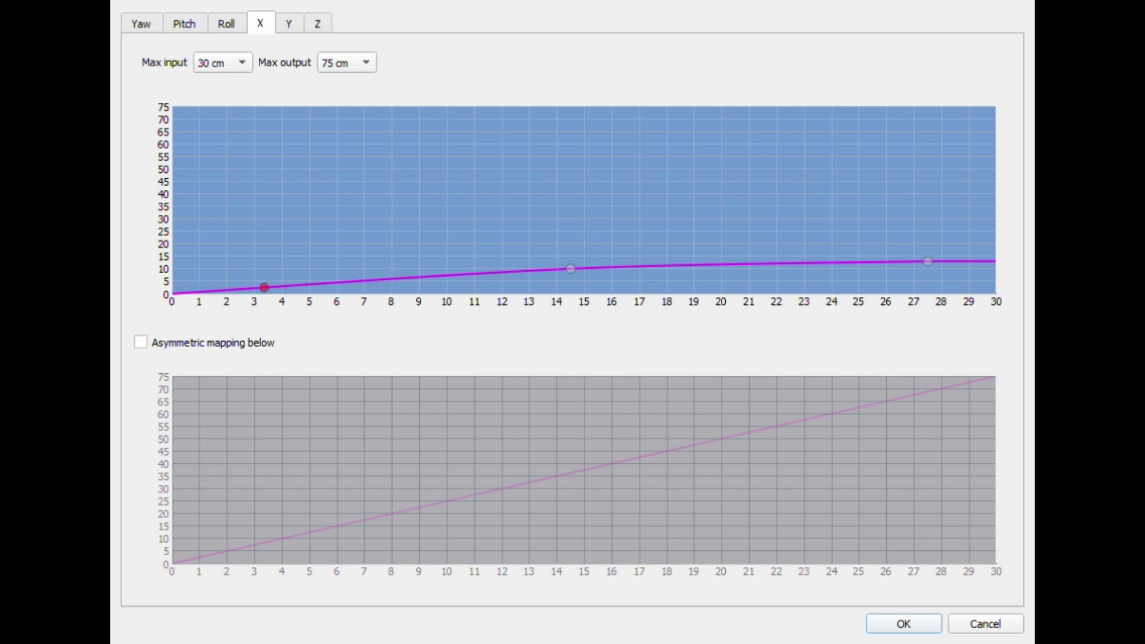
left_click(289, 23)
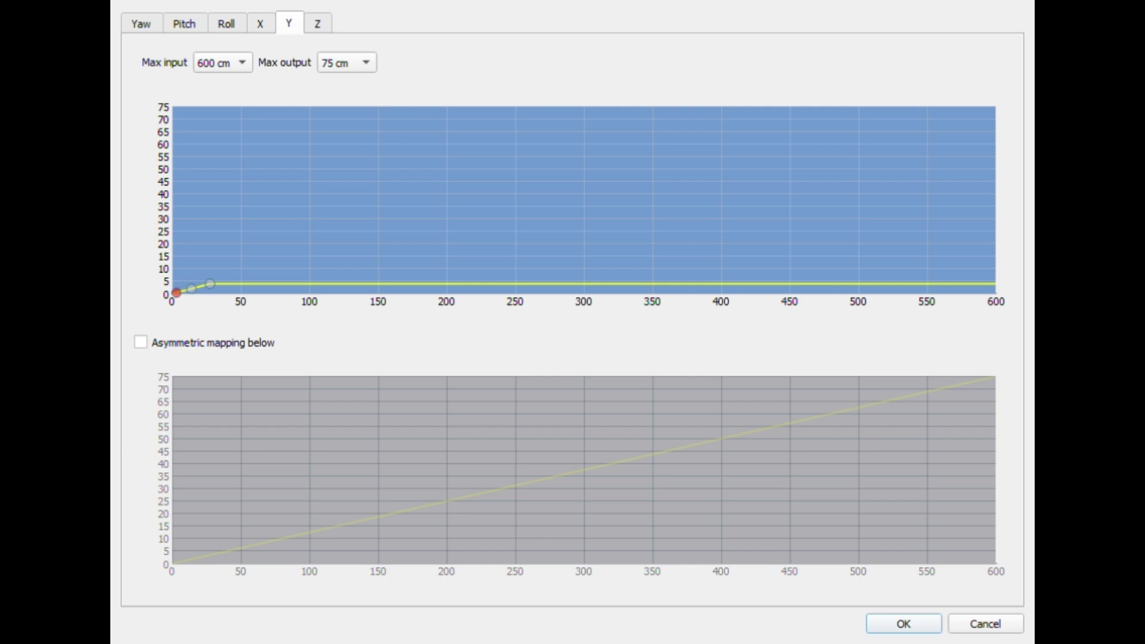
left_click(317, 24)
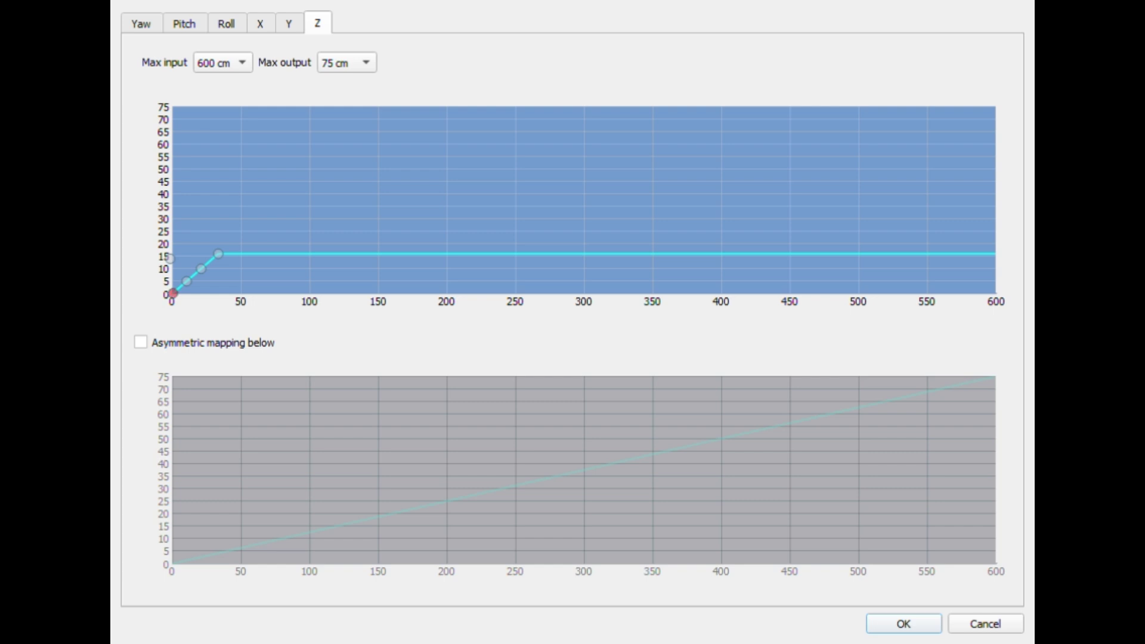
left_click(142, 24)
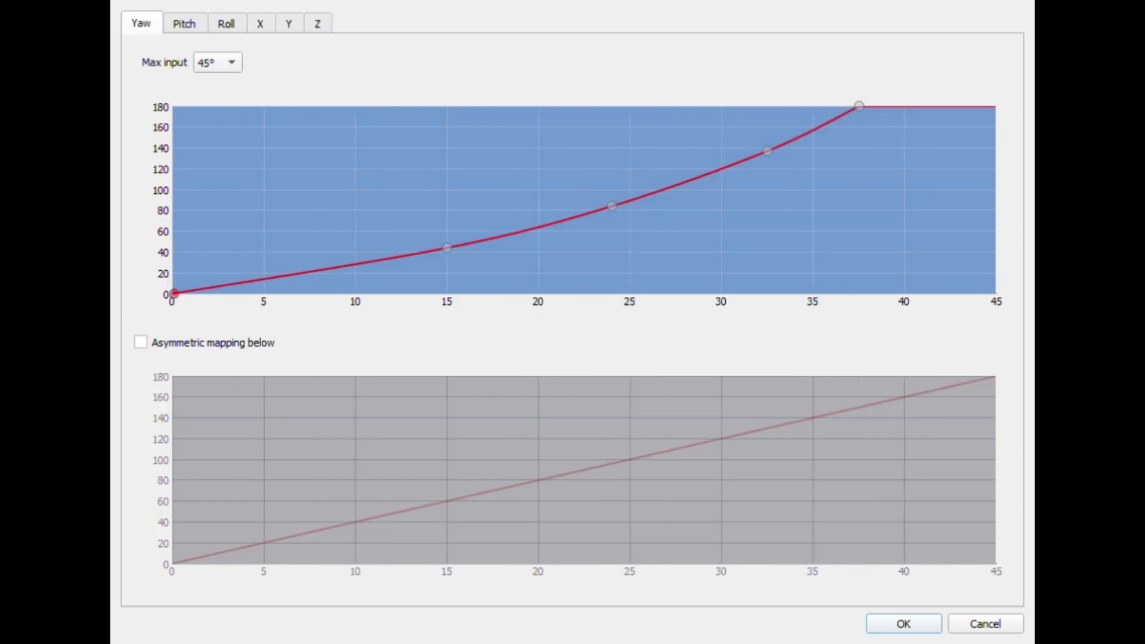
left_click(184, 23)
left_click(226, 23)
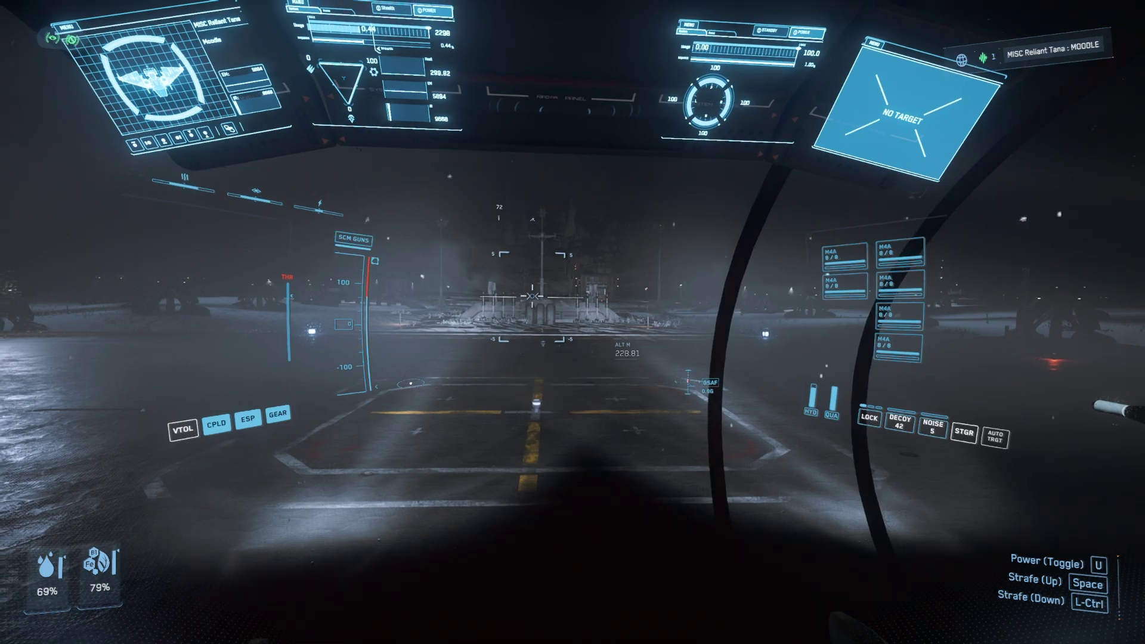
- In Star Citizen, open the Comms, FOIP & Head Tracking options and set the general head tracking source to TrackIR
key("Escape")
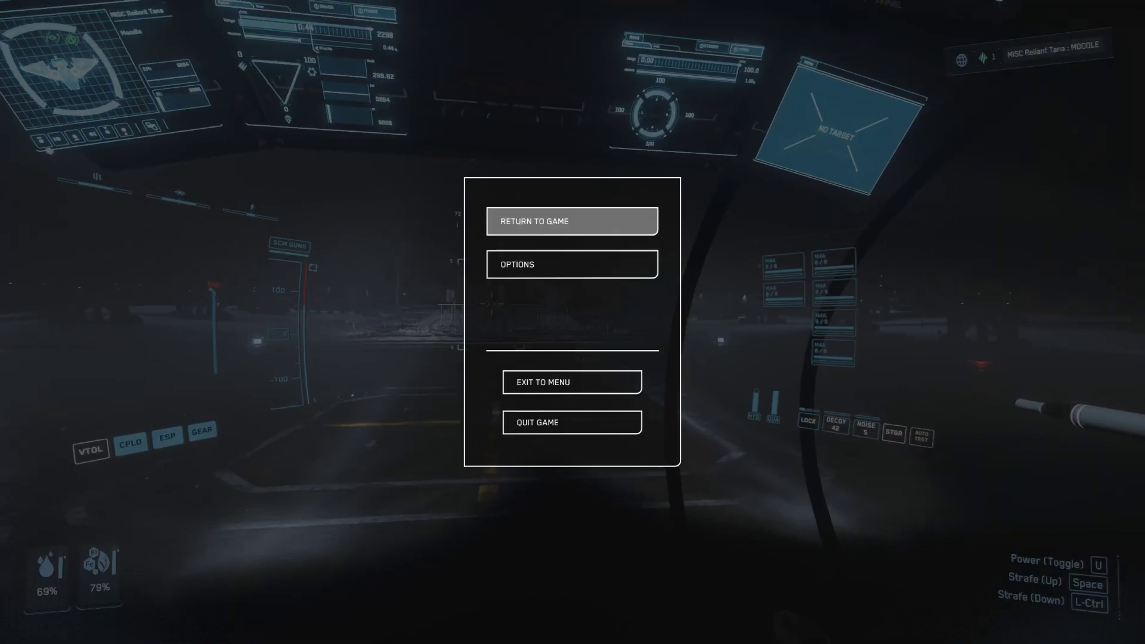
left_click(572, 265)
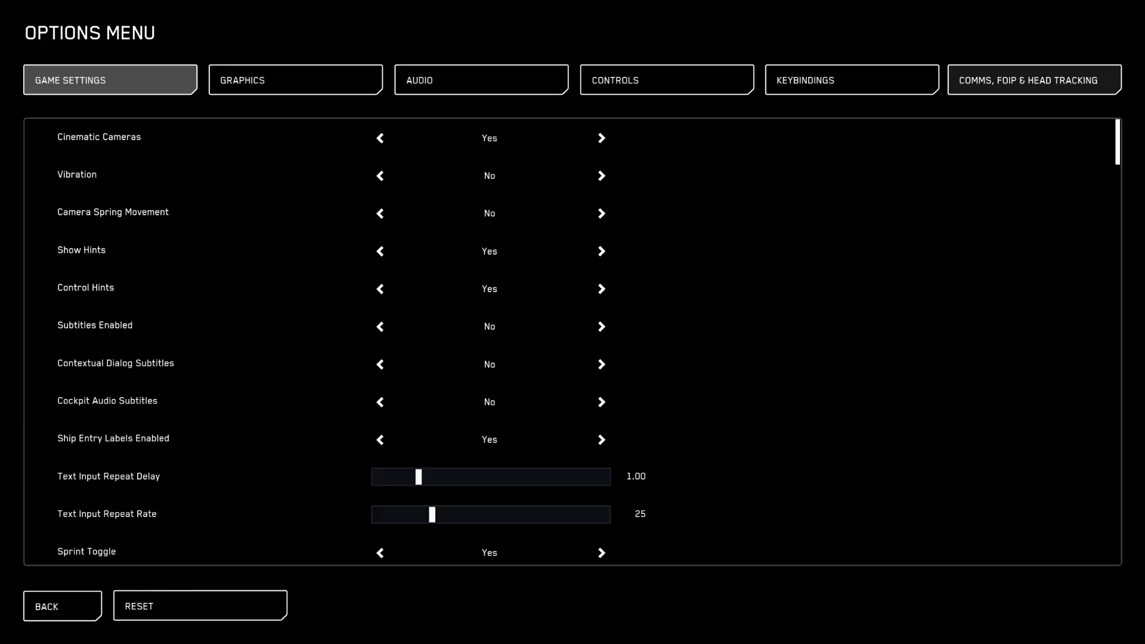
left_click(1033, 80)
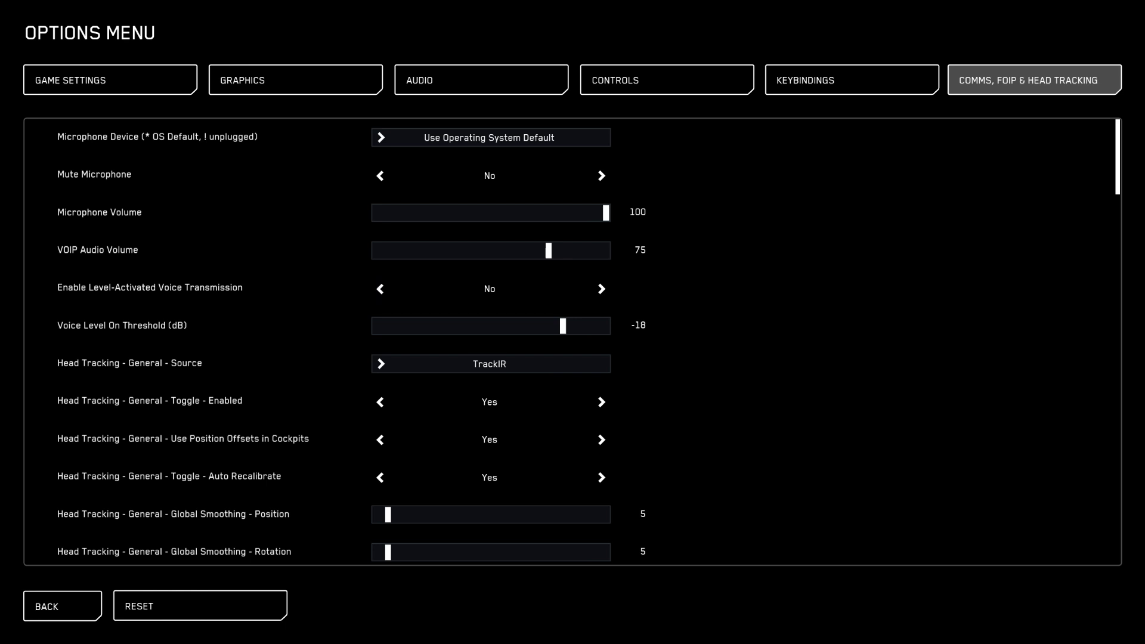
left_click(381, 364)
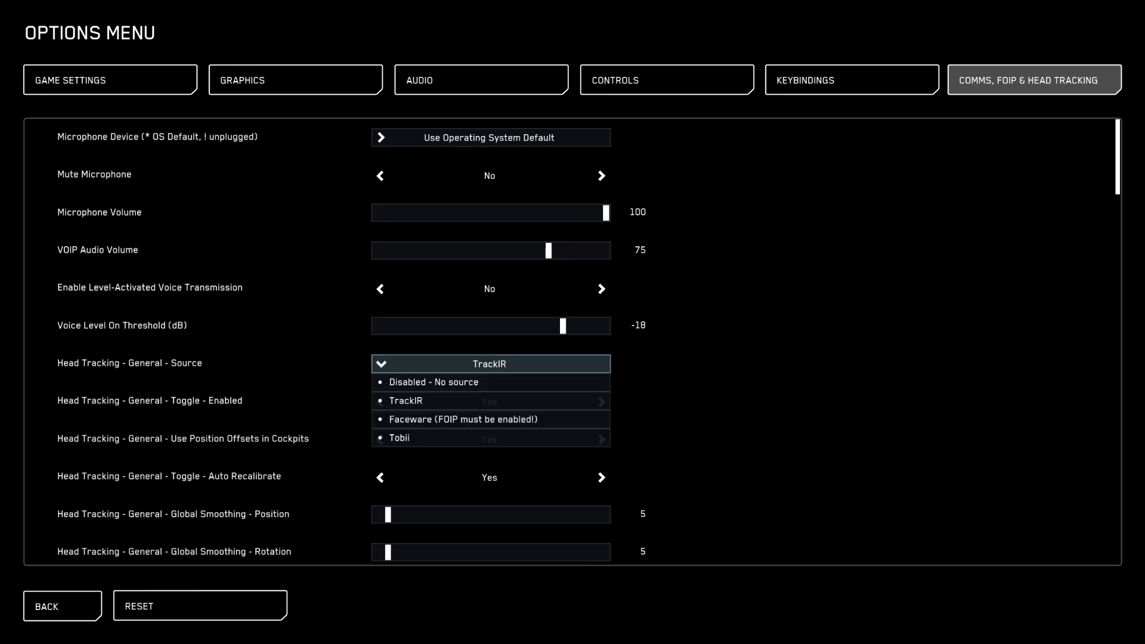
left_click(381, 401)
- Examine the general head tracking options, from toggles and global smoothing to roll, external view and missing-input settings, through the Tobii entries
scroll(588, 339, "down", 1)
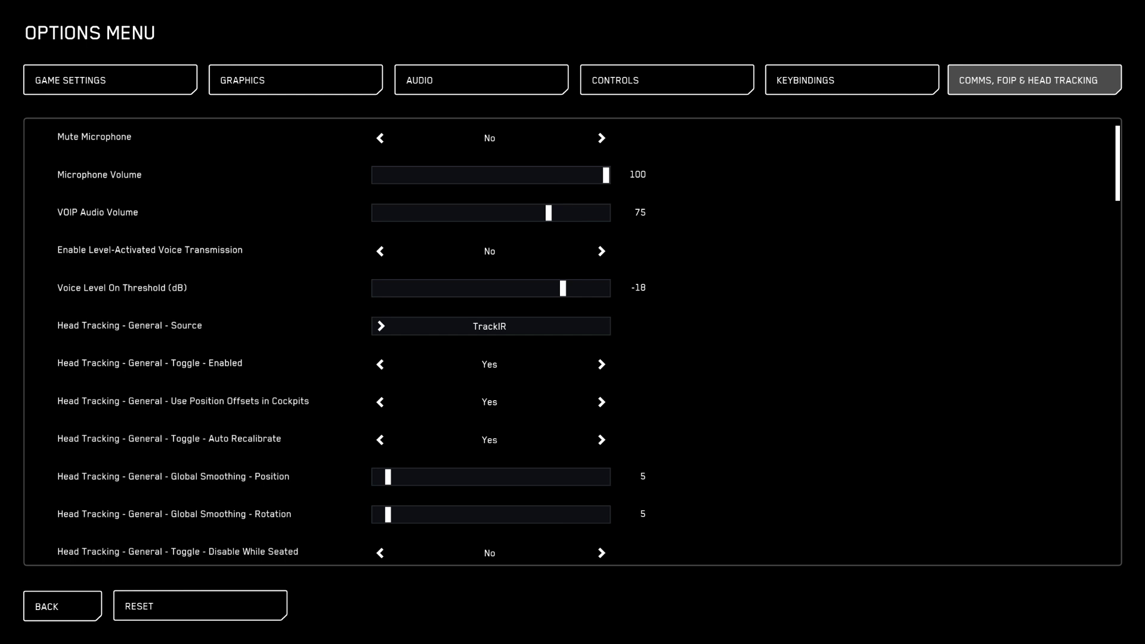
scroll(601, 363, "down", 3)
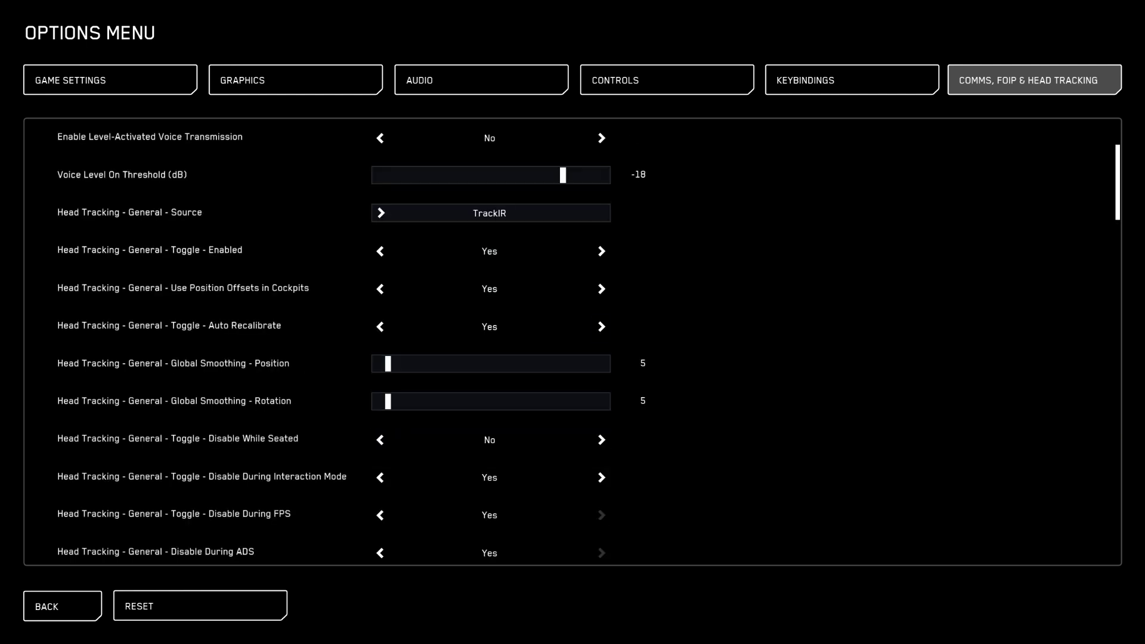
scroll(537, 382, "down", 2)
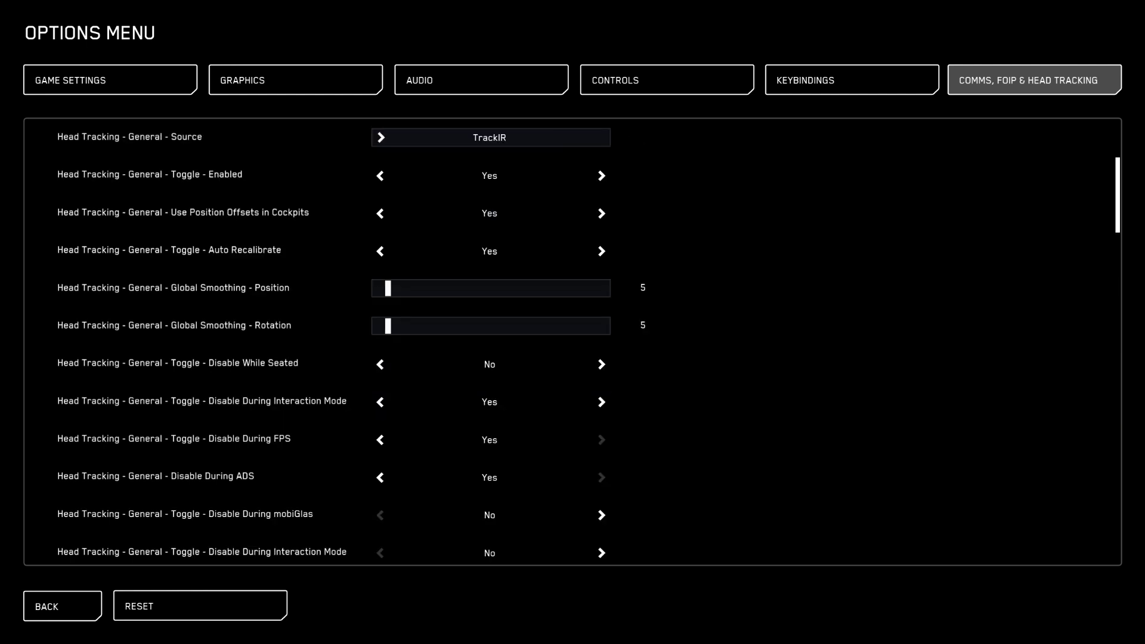
scroll(489, 342, "down", 1)
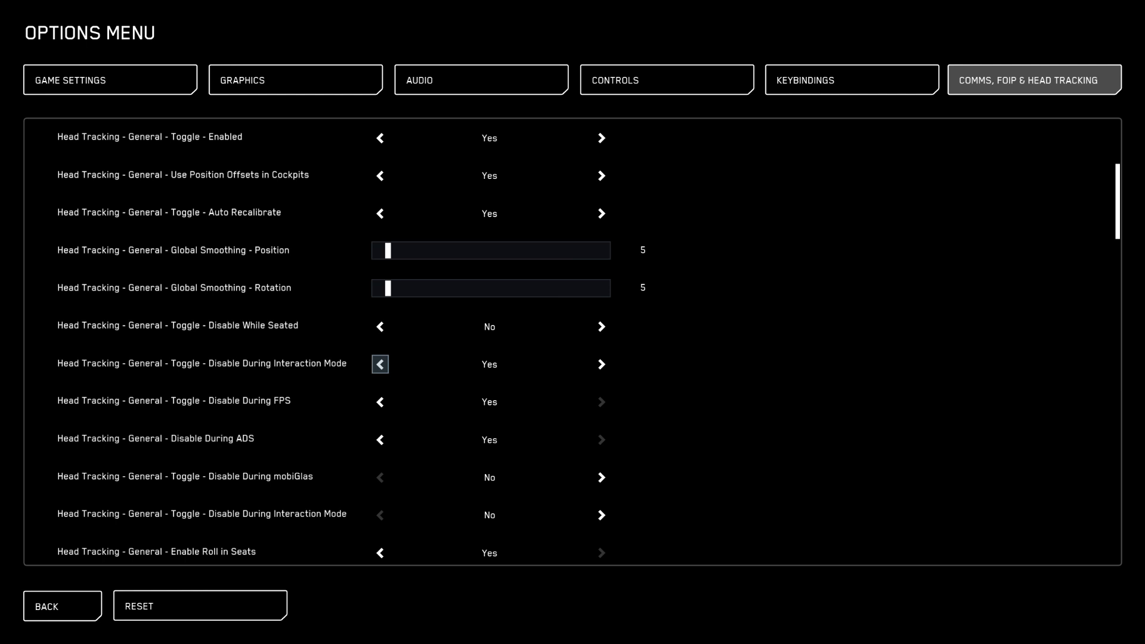
scroll(379, 402, "down", 1)
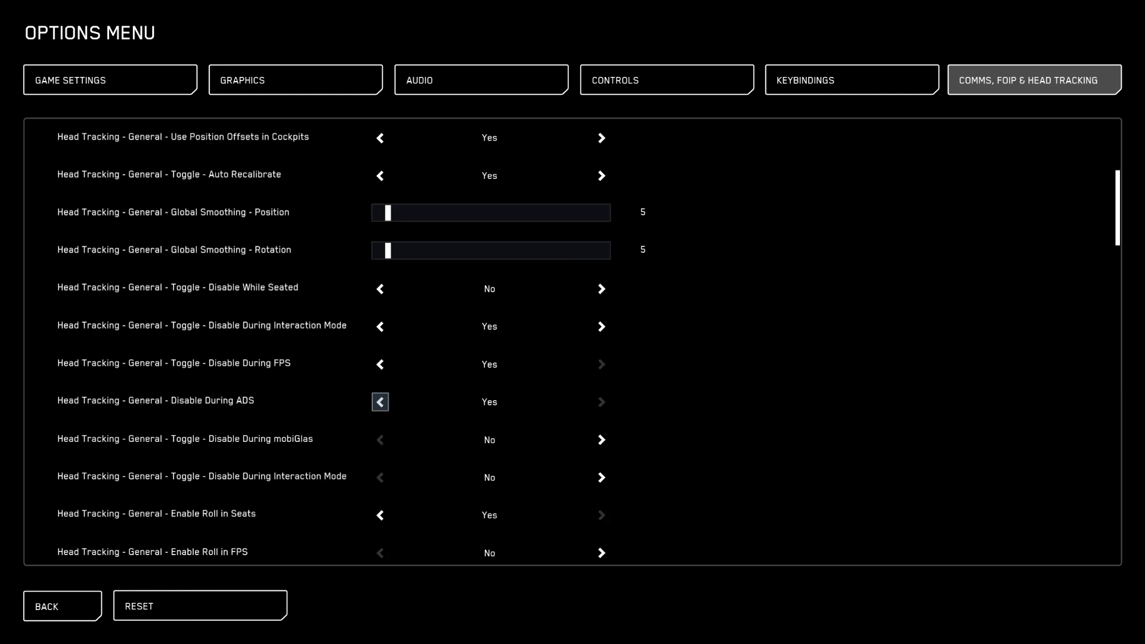
scroll(380, 401, "down", 1)
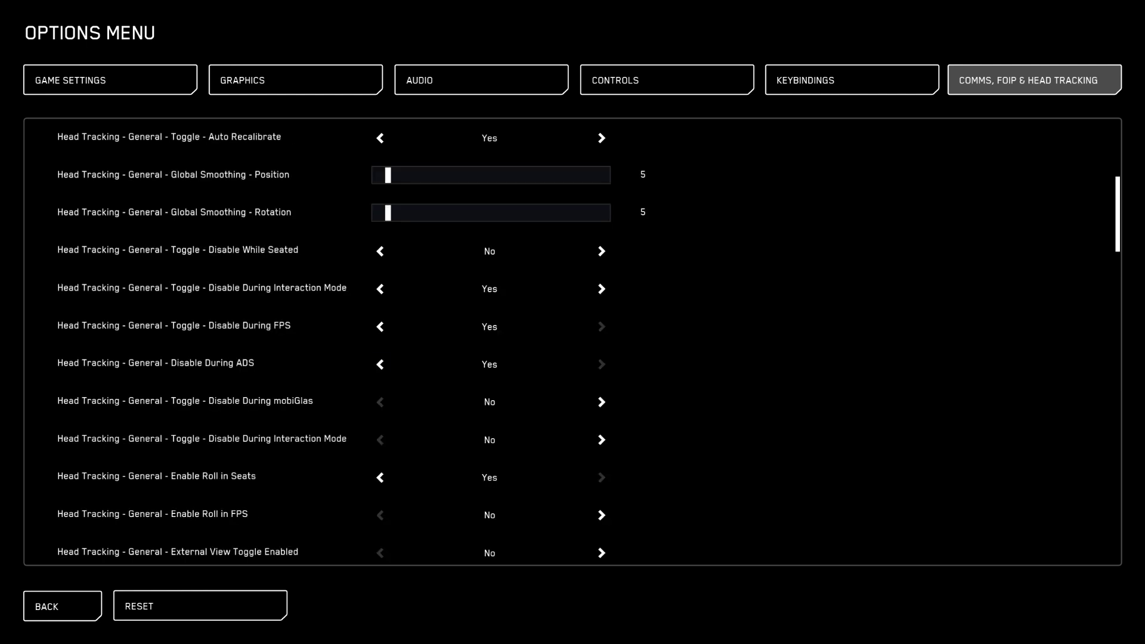
scroll(380, 401, "down", 1)
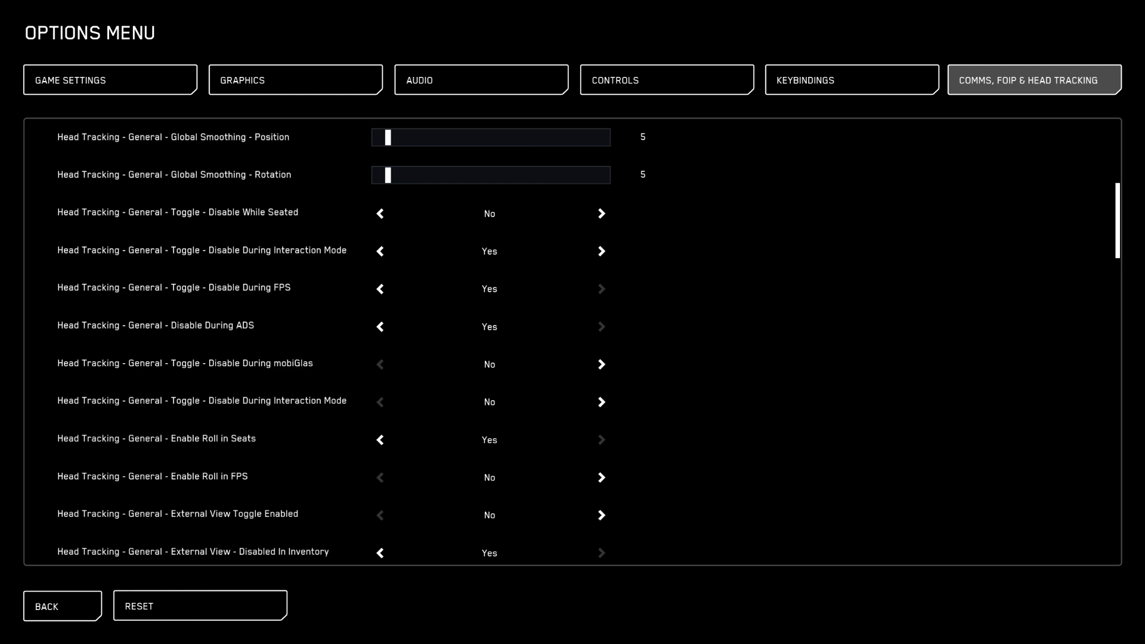
scroll(380, 401, "down", 1)
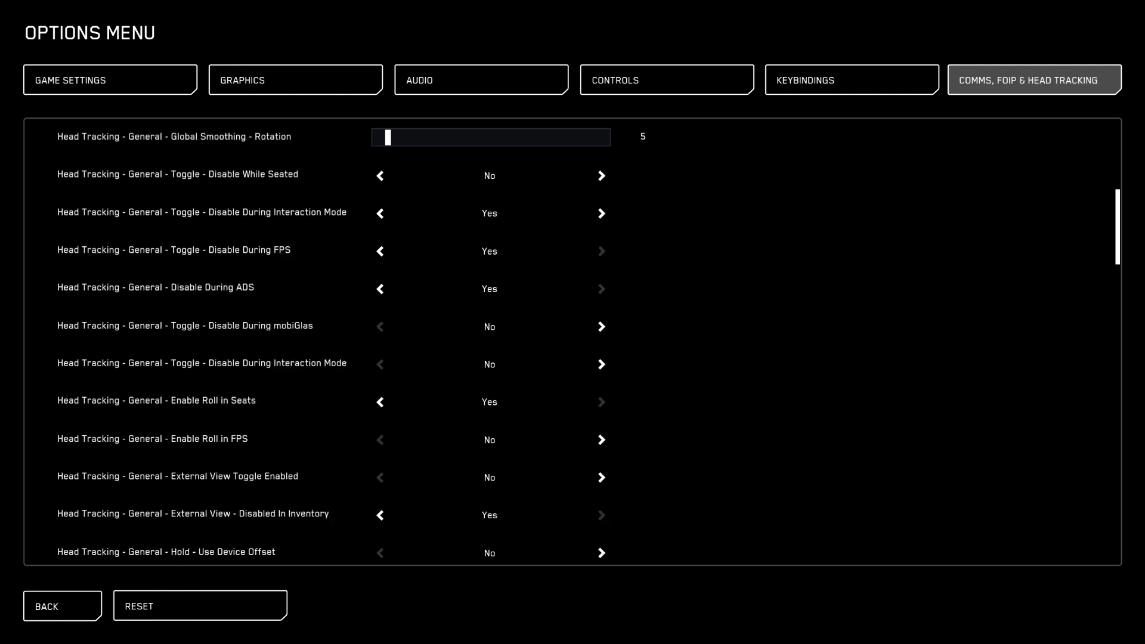
scroll(379, 401, "down", 1)
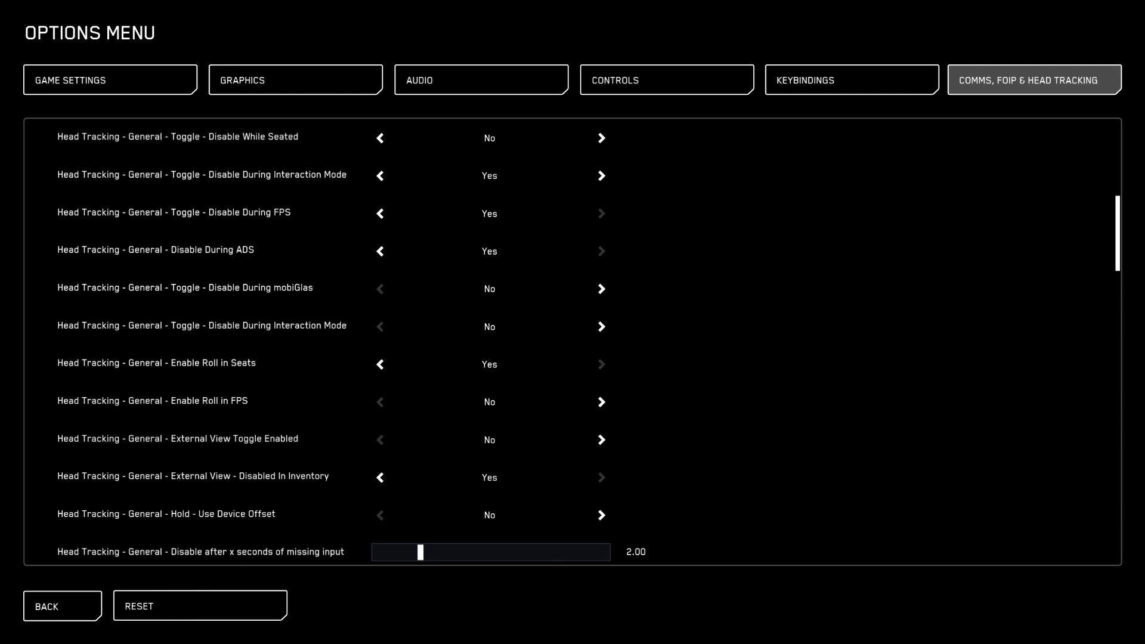
scroll(572, 341, "down", 1)
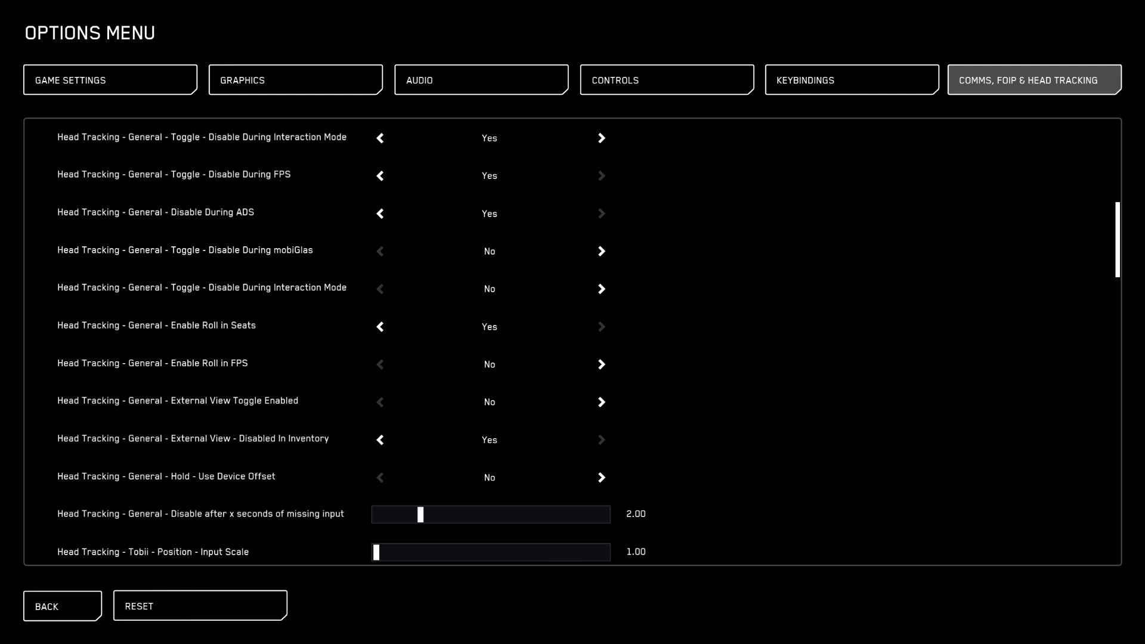
scroll(573, 342, "down", 1)
scroll(489, 438, "down", 2)
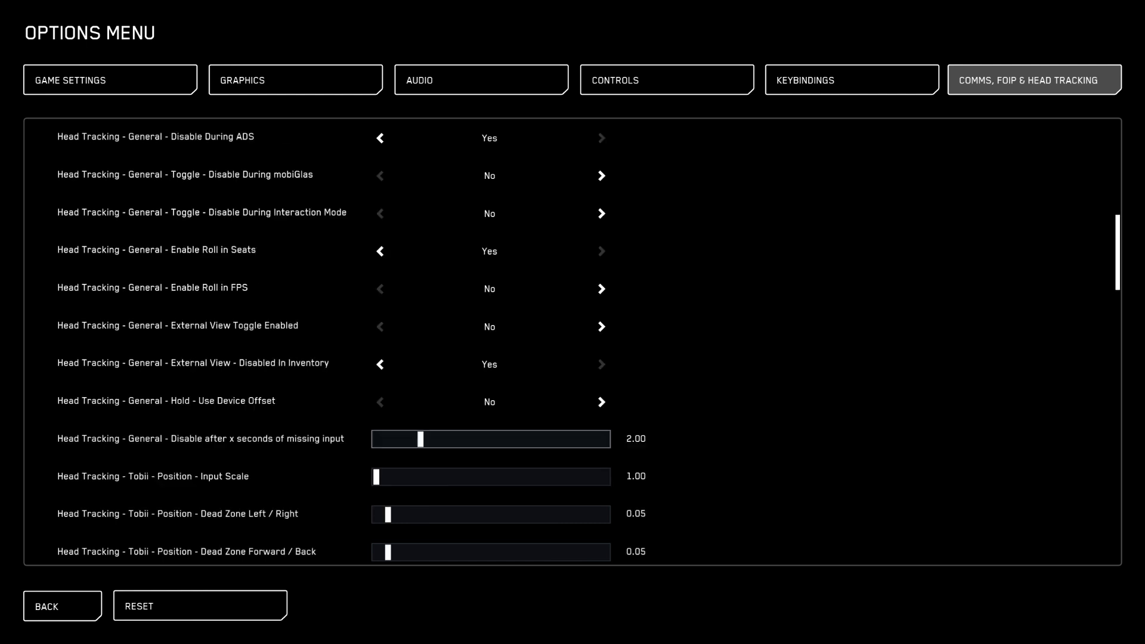
scroll(488, 439, "down", 1)
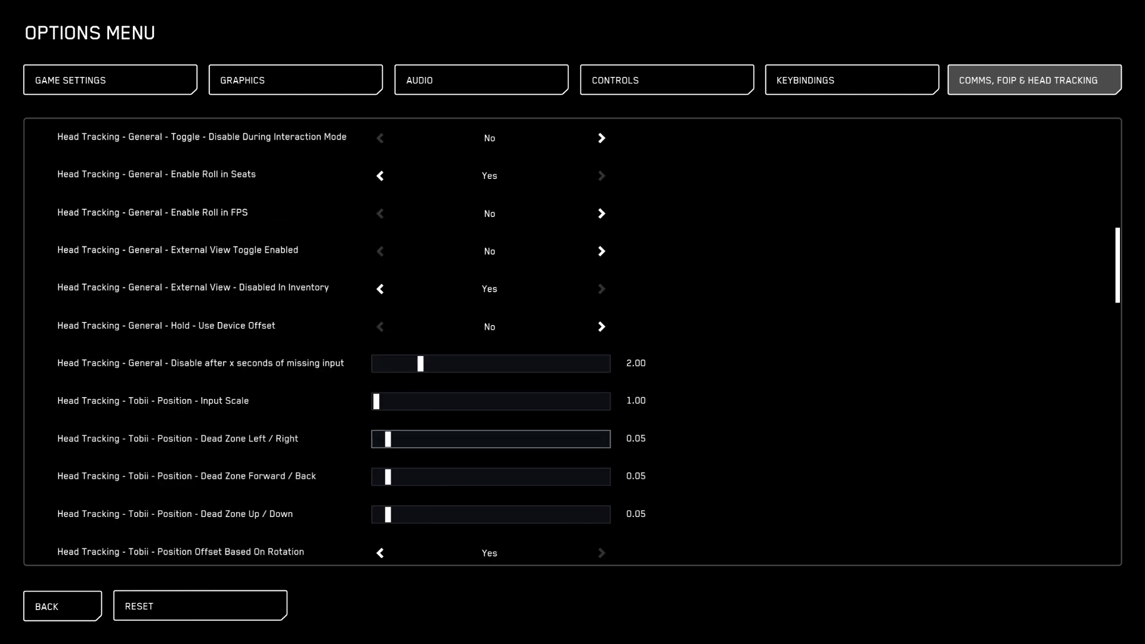
scroll(489, 439, "down", 4)
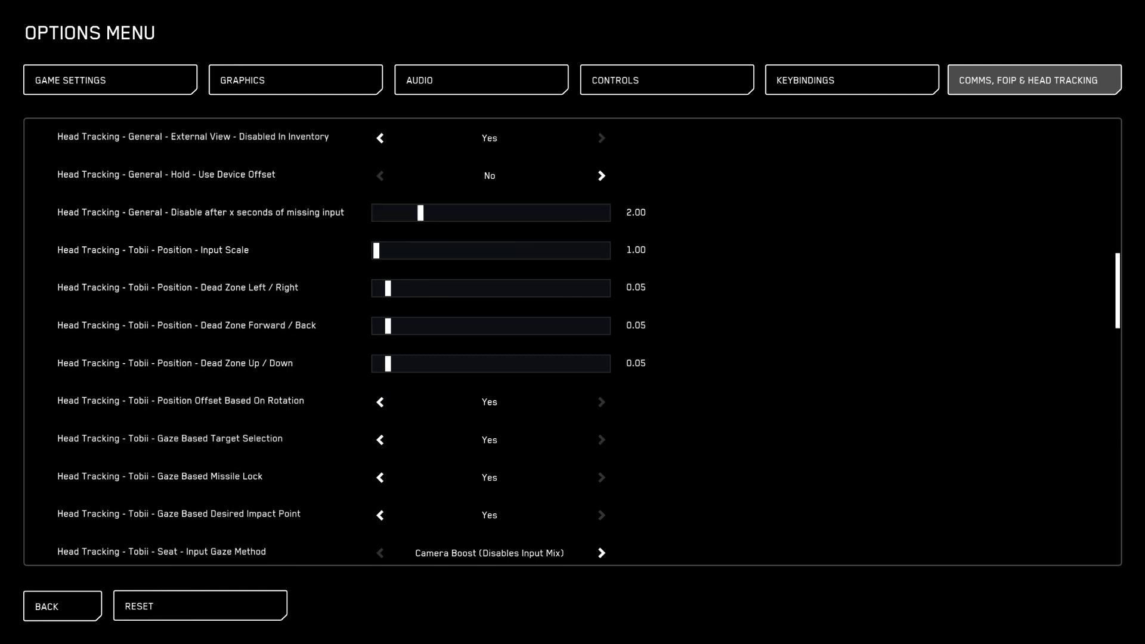
scroll(489, 439, "up", 2)
scroll(489, 438, "up", 3)
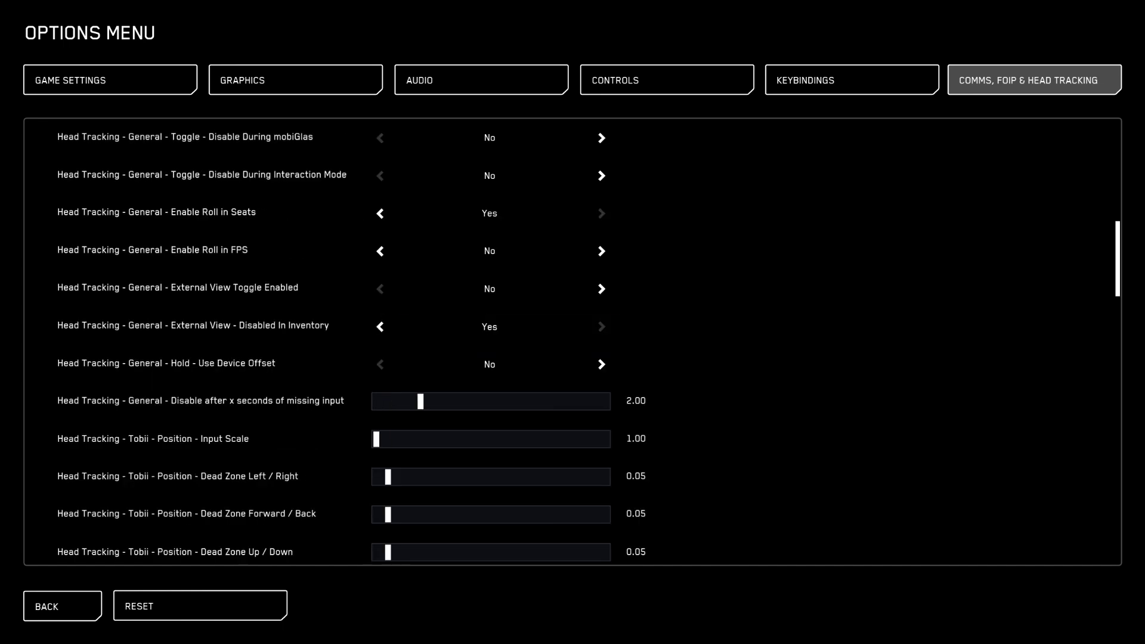
scroll(488, 439, "down", 12)
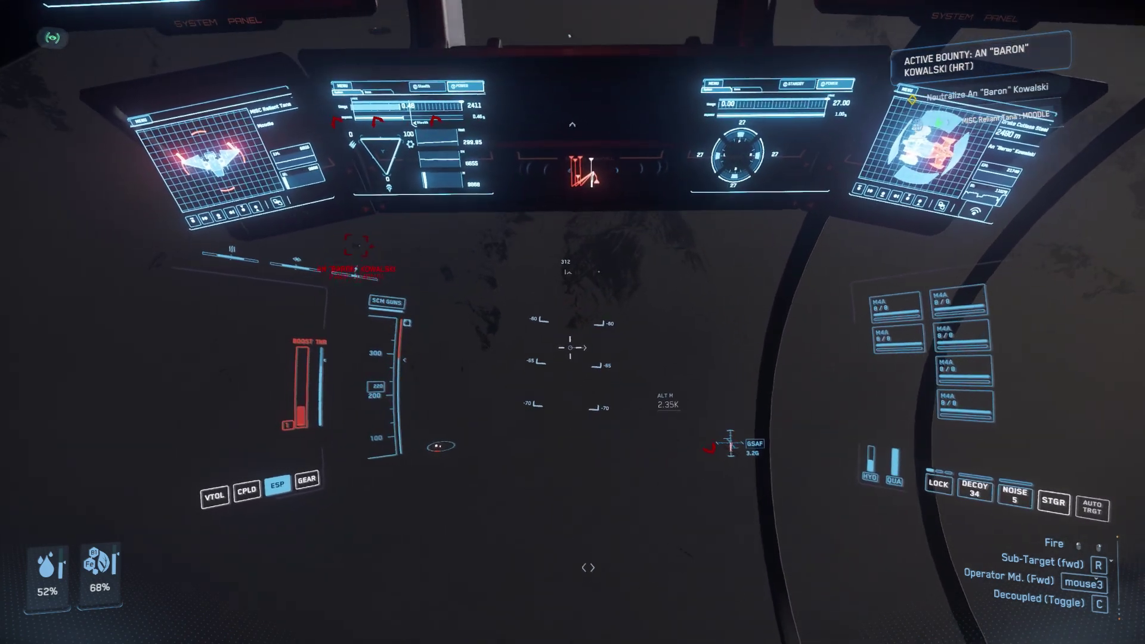
- Switch the ship's target selection to another contact during flight
key("t")
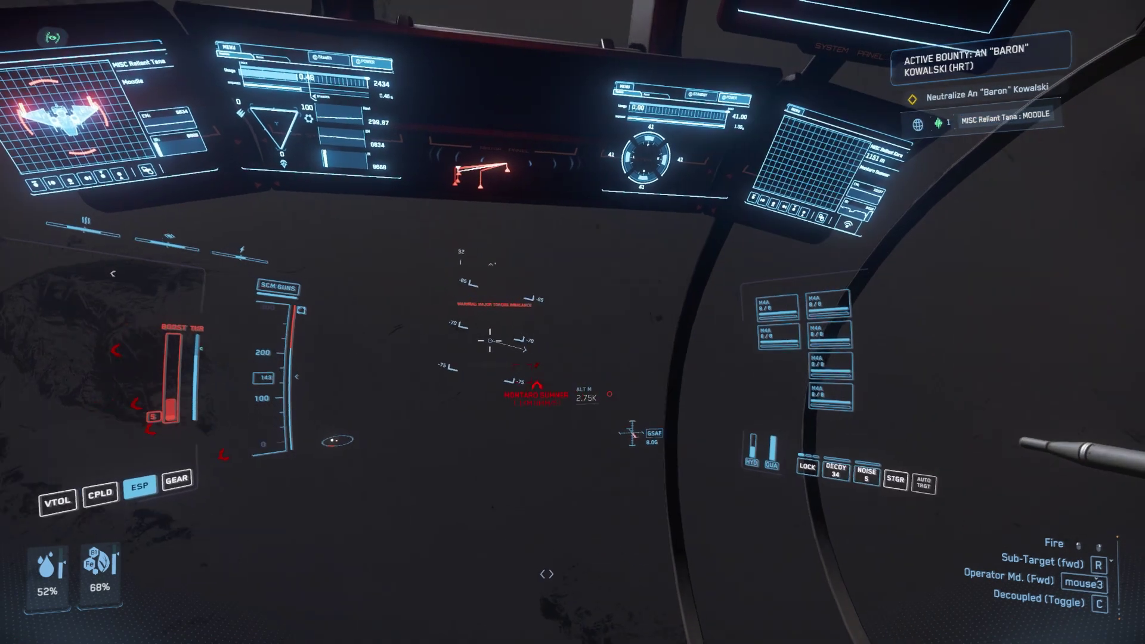